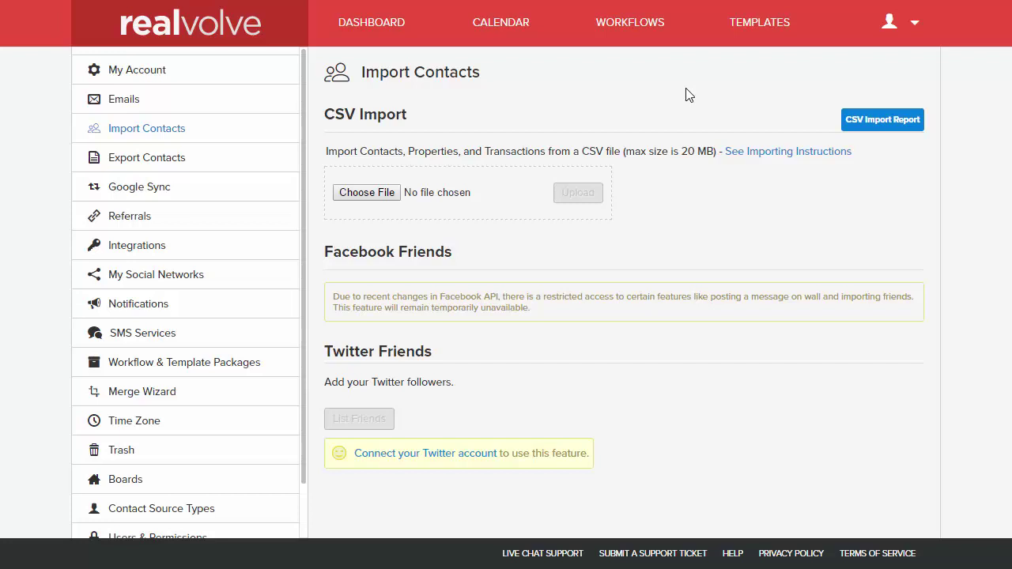
Choose Contact.csv from the Samples folder as the CSV file to import.
click(914, 27)
click(368, 194)
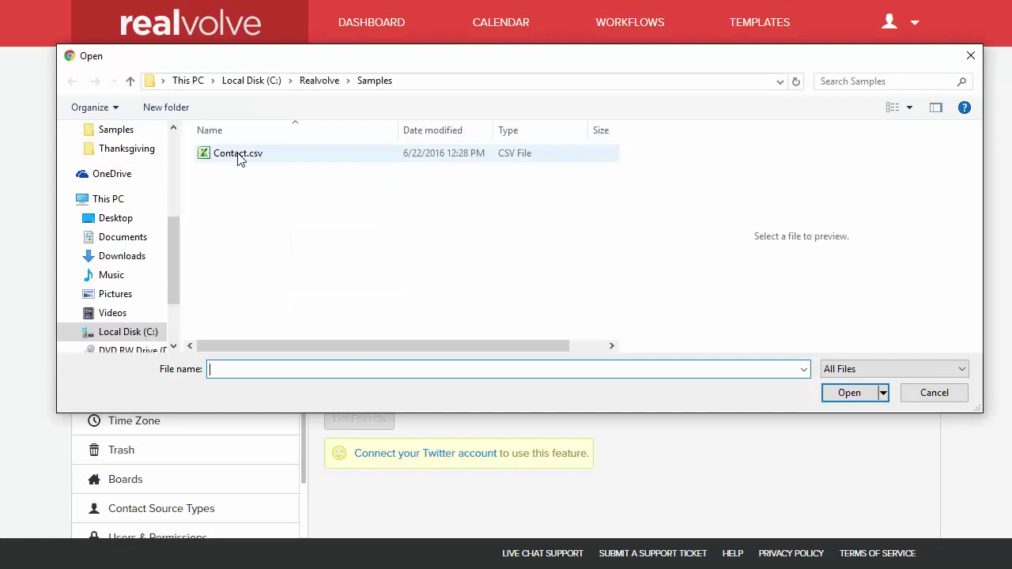
click(239, 155)
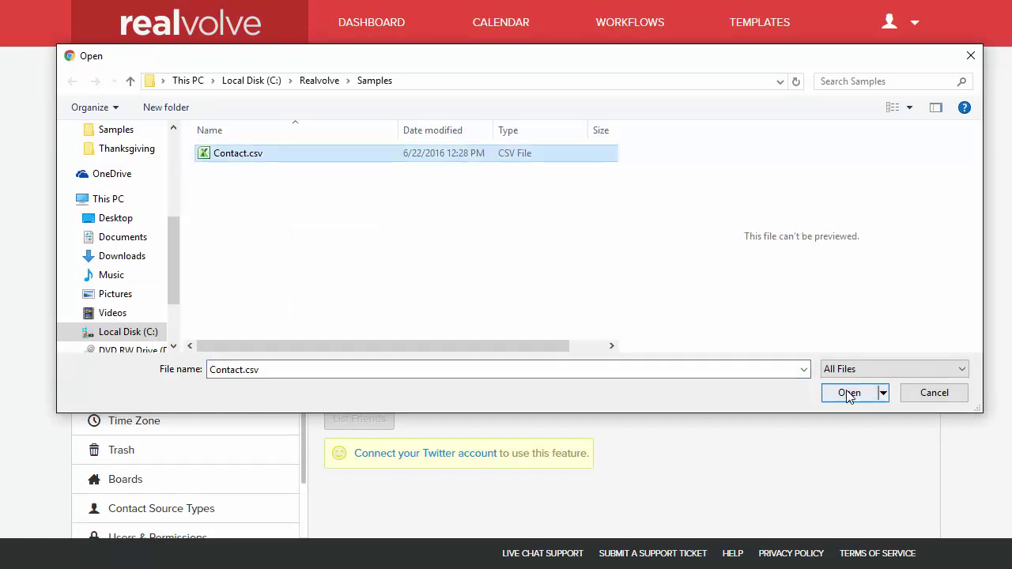
click(849, 395)
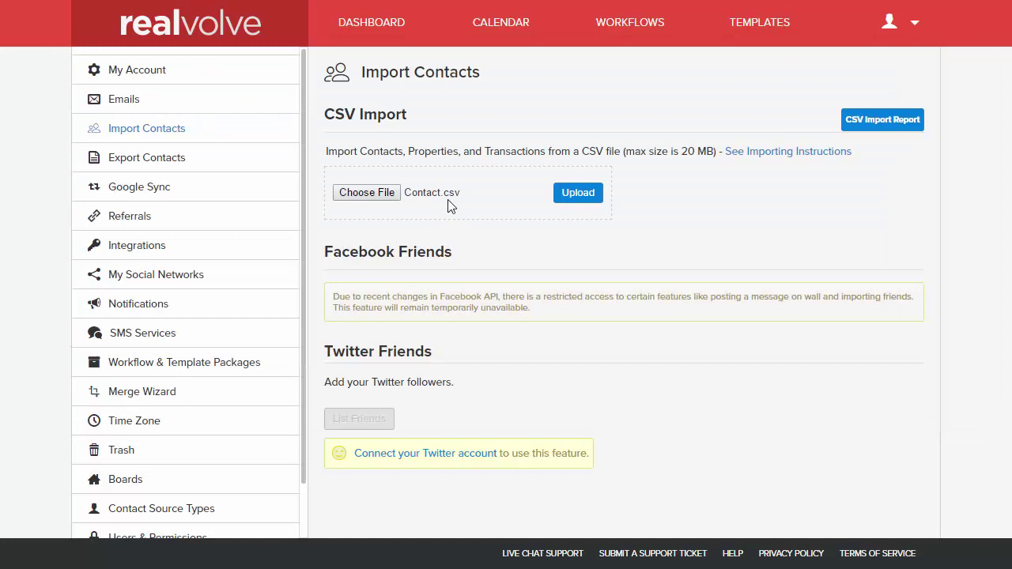
Upload Contact.csv and check the saved mappings list without picking one.
click(583, 194)
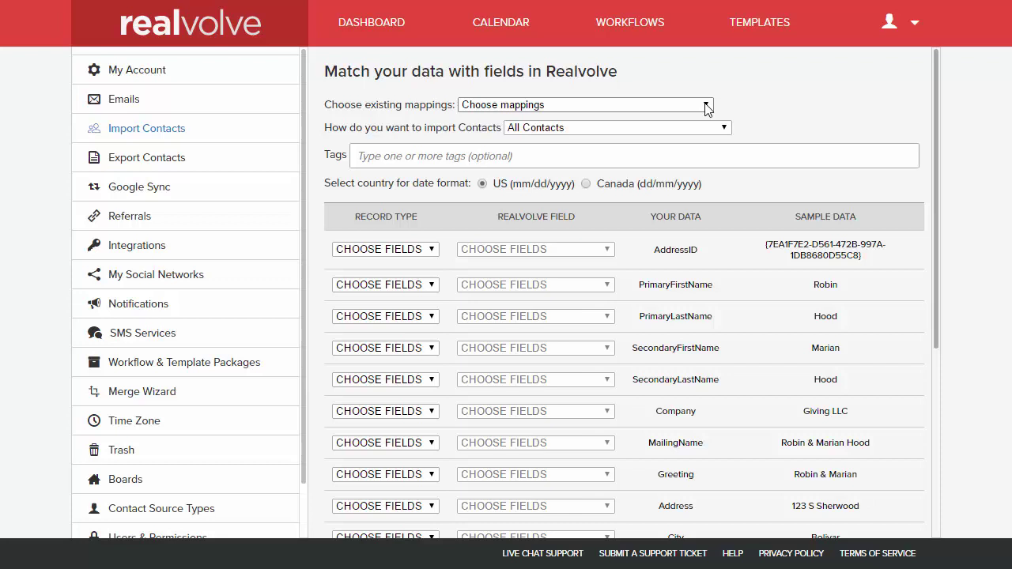
click(706, 106)
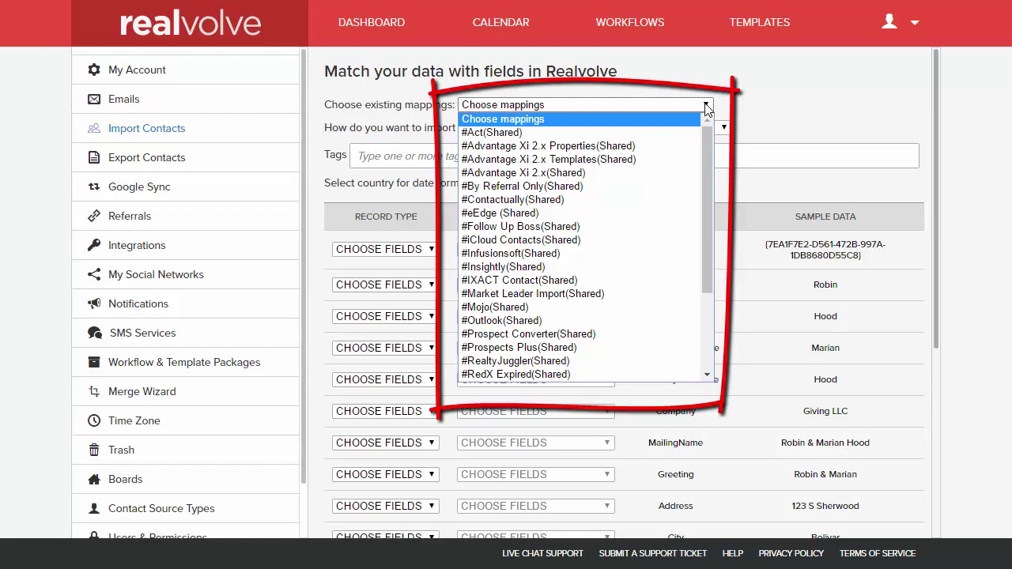
click(707, 106)
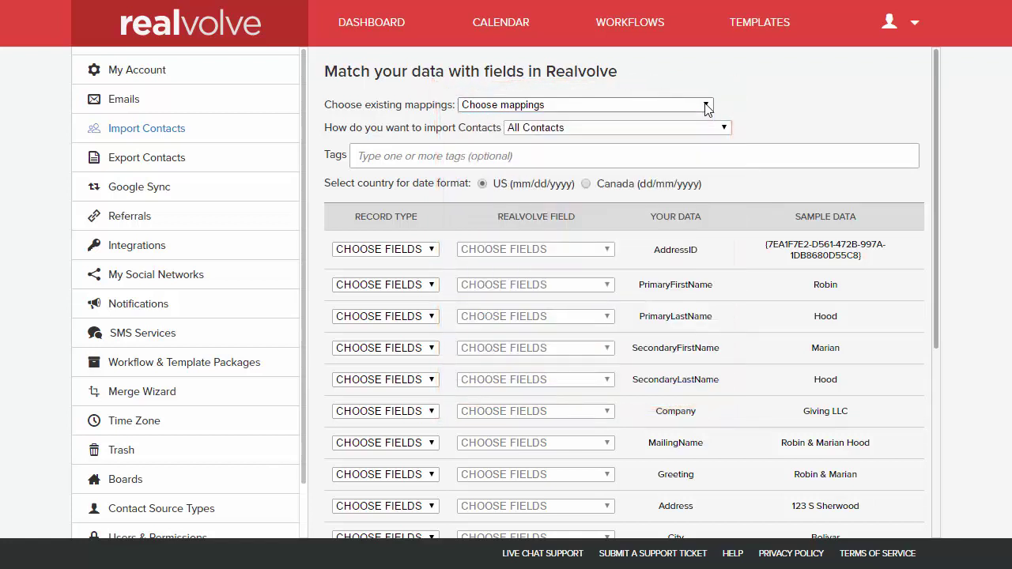
click(724, 129)
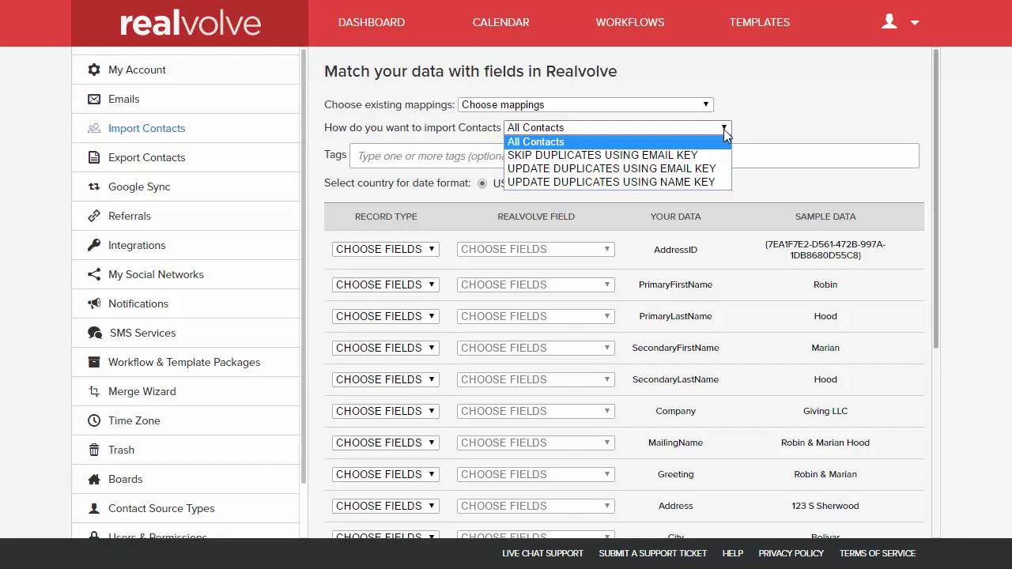
click(724, 131)
click(716, 159)
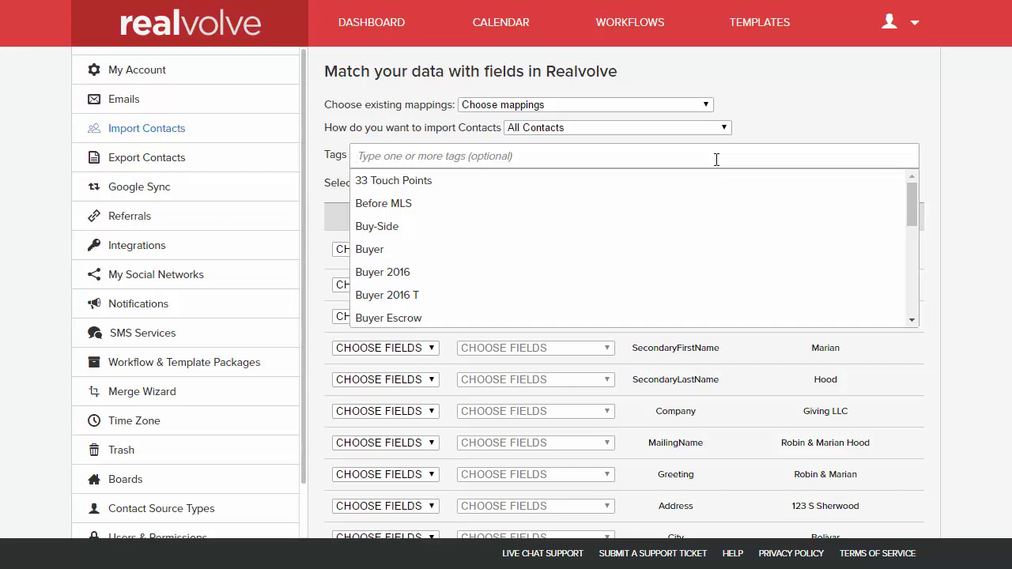
key(Escape)
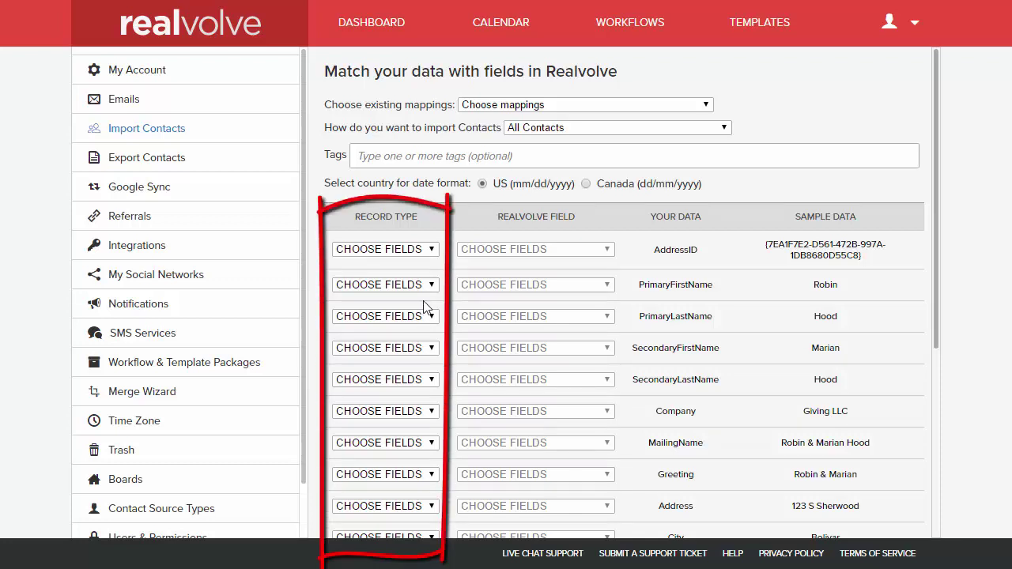
Map AddressID to the Primary Contact's Import Contact ID field.
click(431, 250)
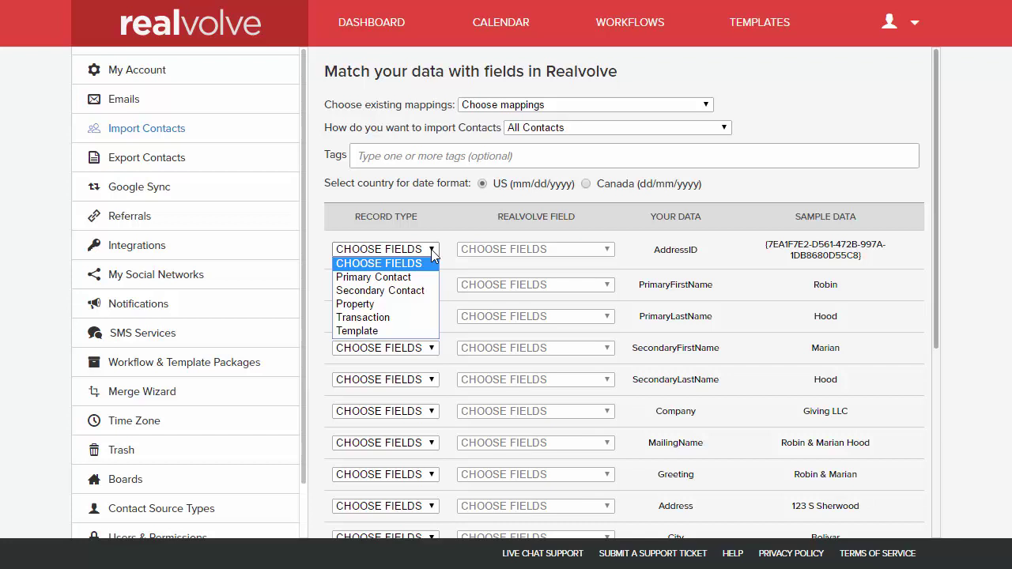
click(432, 252)
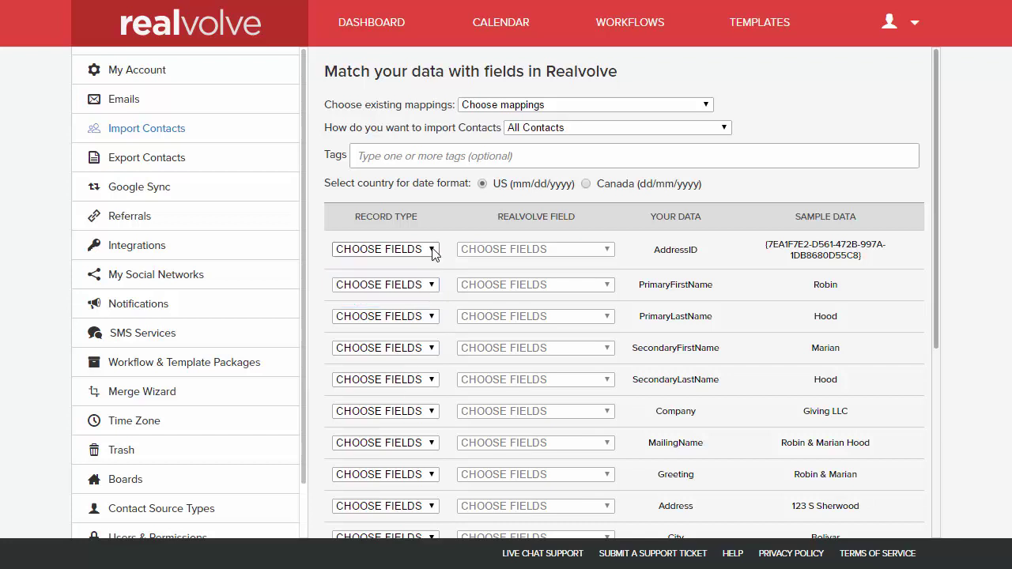
click(434, 251)
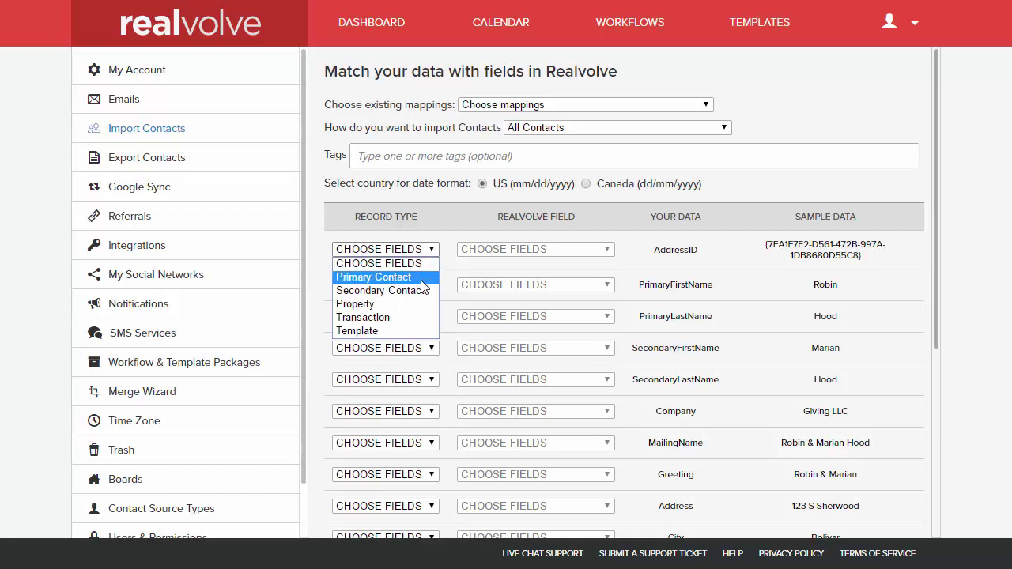
click(422, 282)
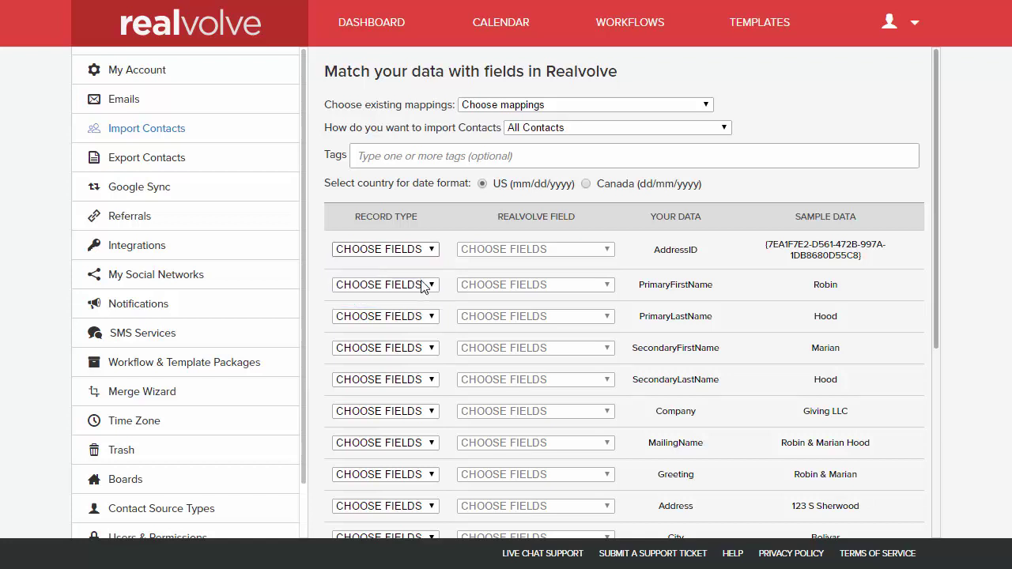
click(605, 249)
click(538, 265)
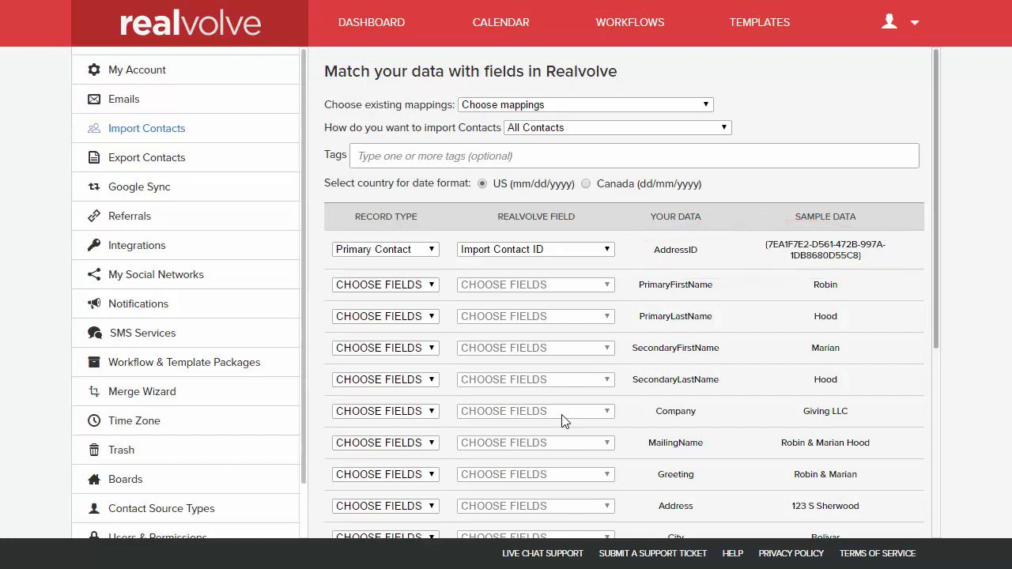
Map PrimaryFirstName and PrimaryLastName to Primary Contact First Name and Last Name.
click(385, 285)
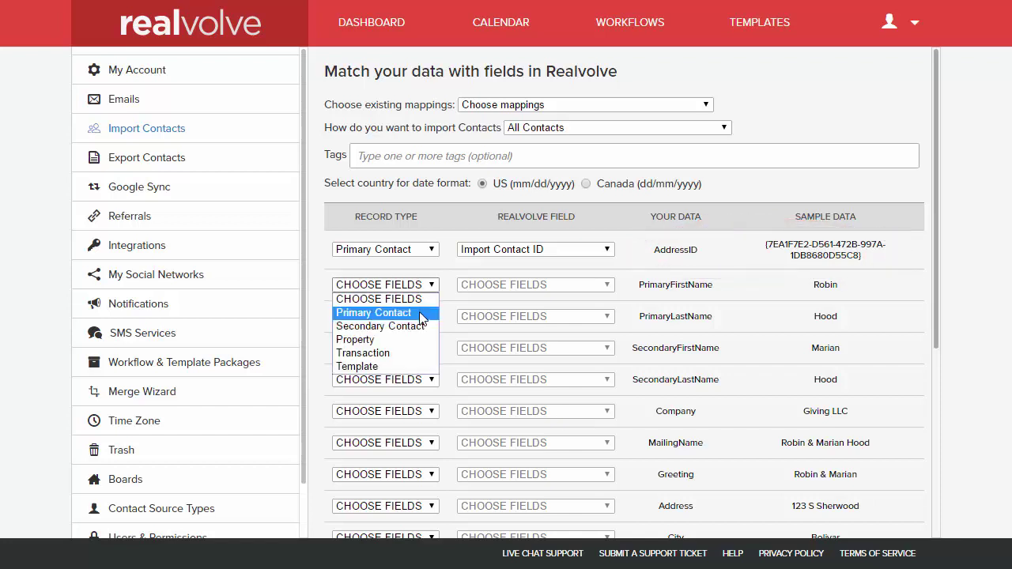
click(422, 310)
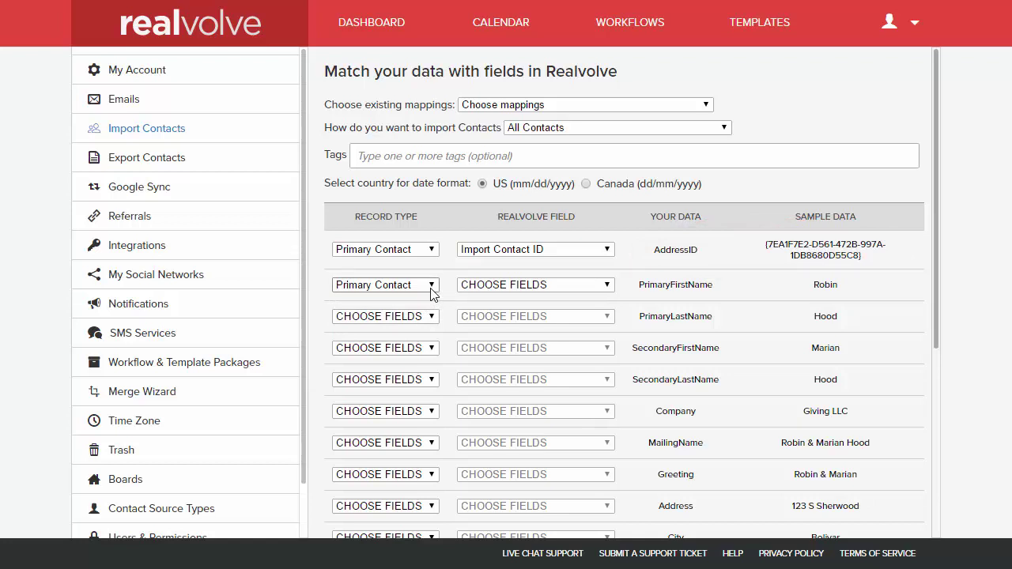
click(519, 285)
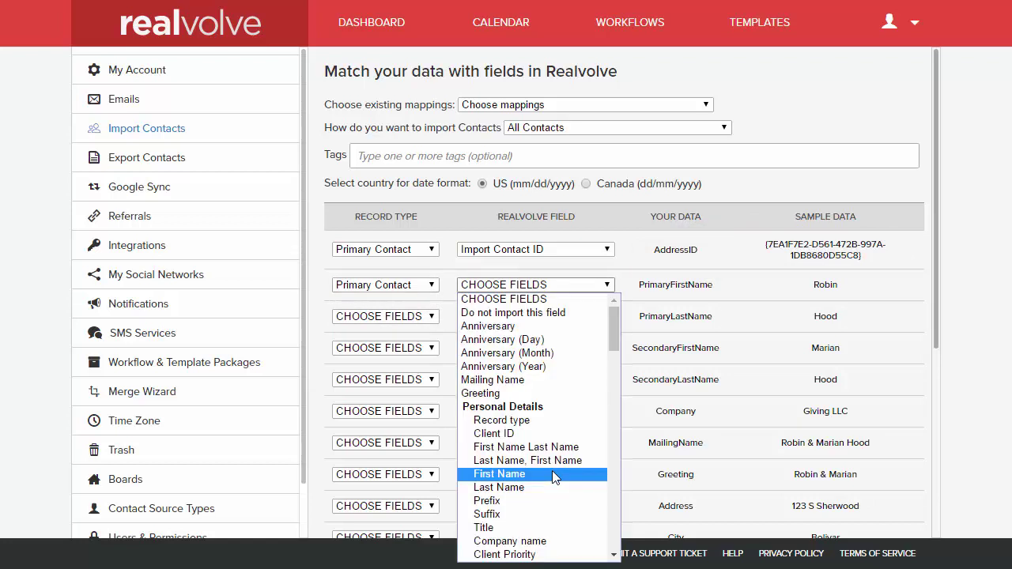
click(556, 474)
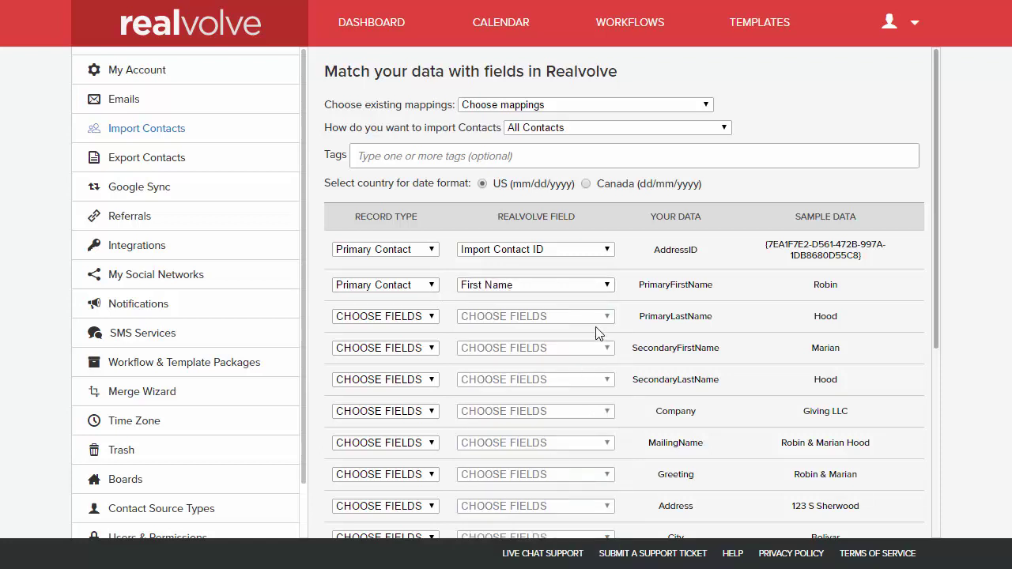
click(432, 317)
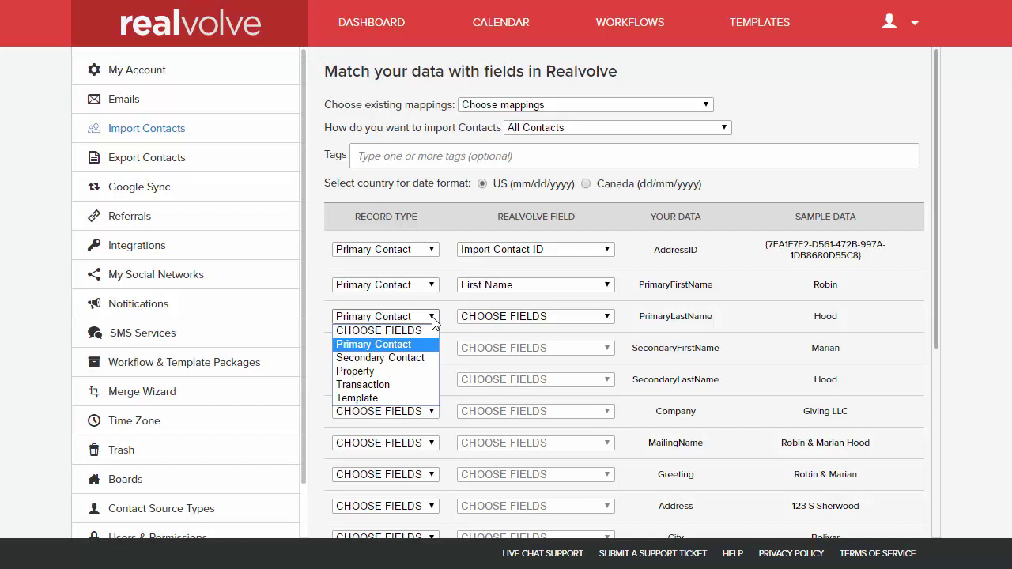
click(541, 316)
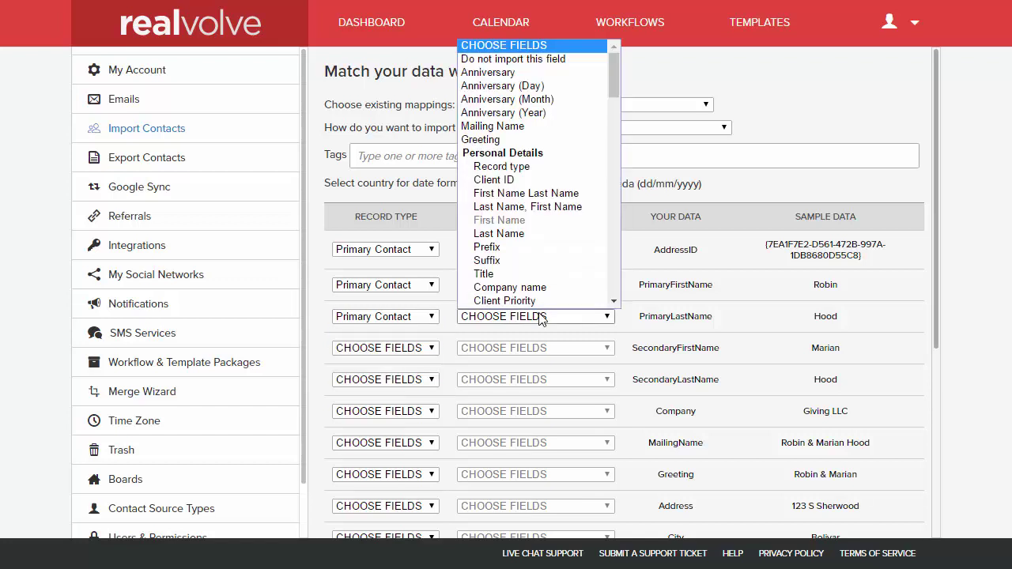
click(536, 237)
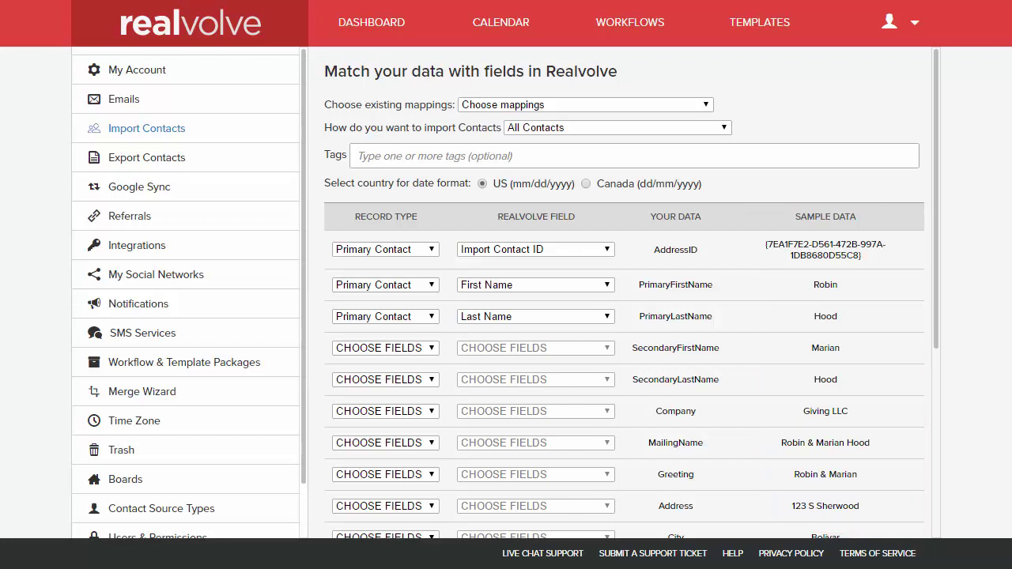
Map SecondaryFirstName to Secondary Contact First Name and make SecondaryLastName a Secondary Contact field.
click(385, 348)
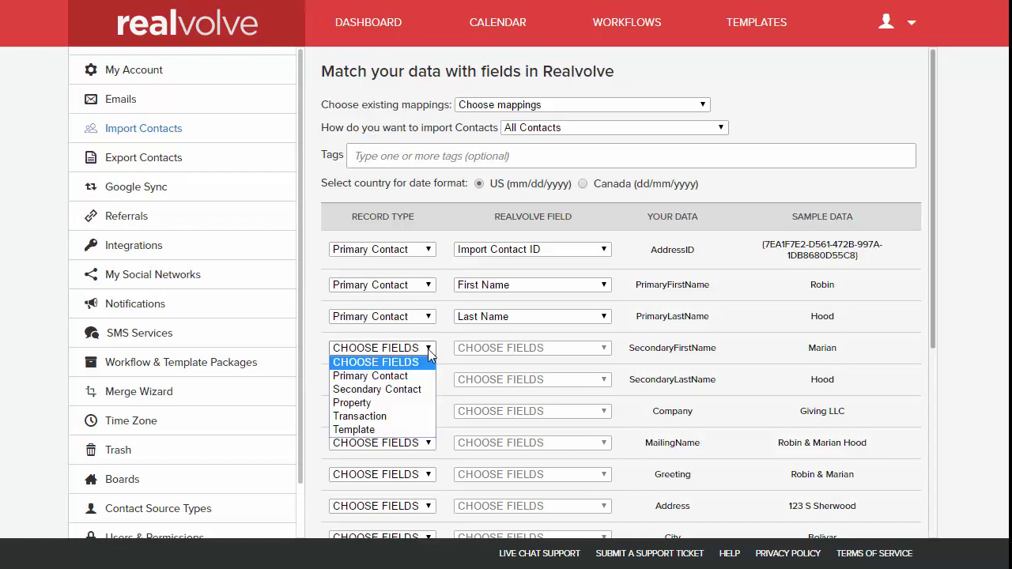
click(411, 393)
click(532, 347)
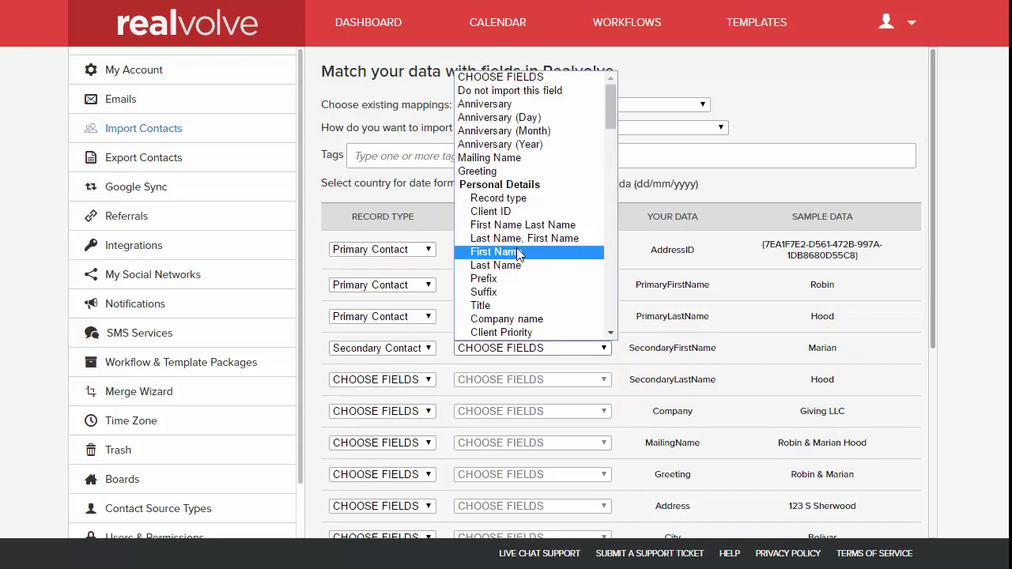
click(485, 253)
click(382, 380)
click(403, 427)
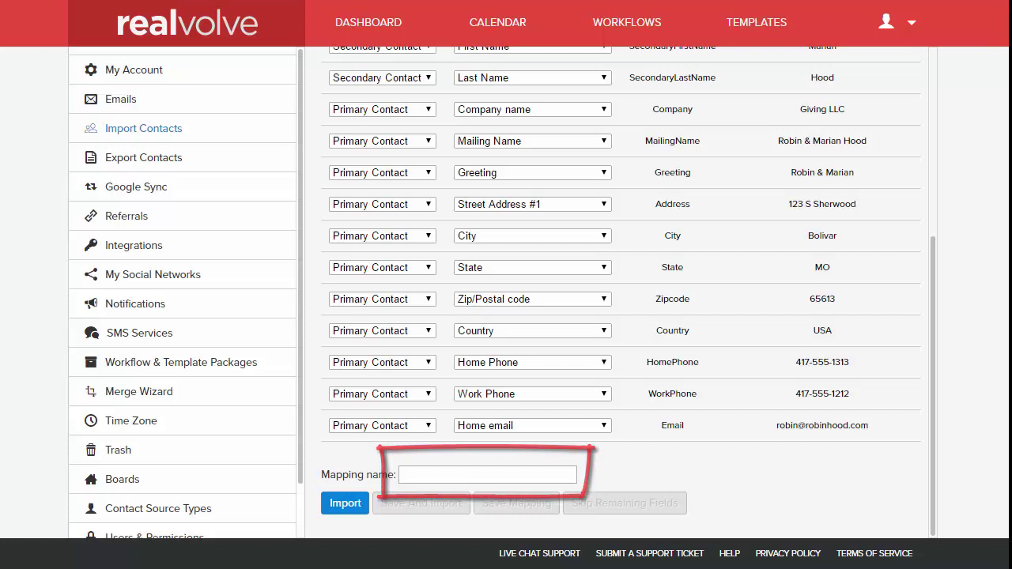
Name the mapping 'My Import List', save it and start the import.
text(My Import List)
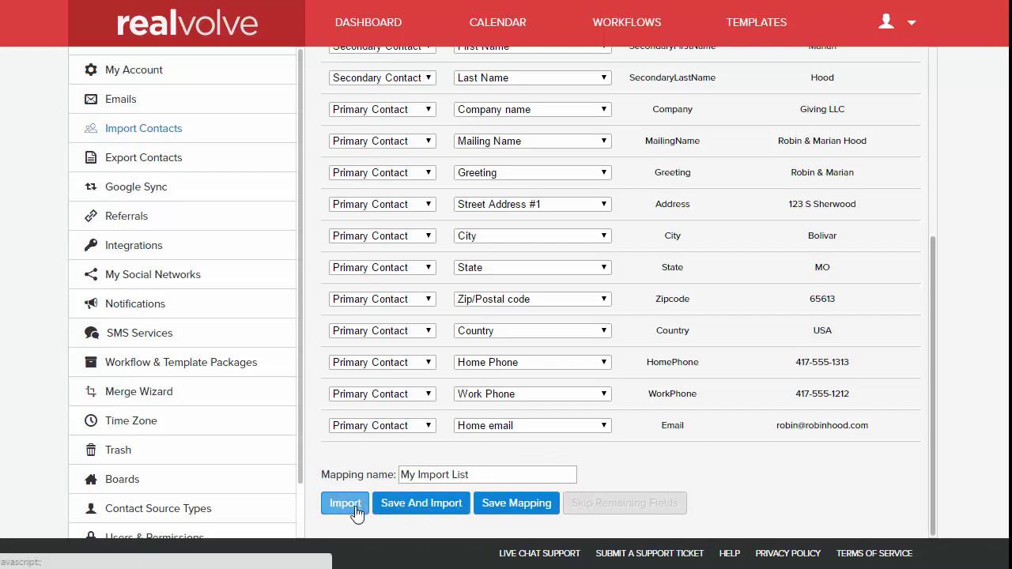
click(420, 509)
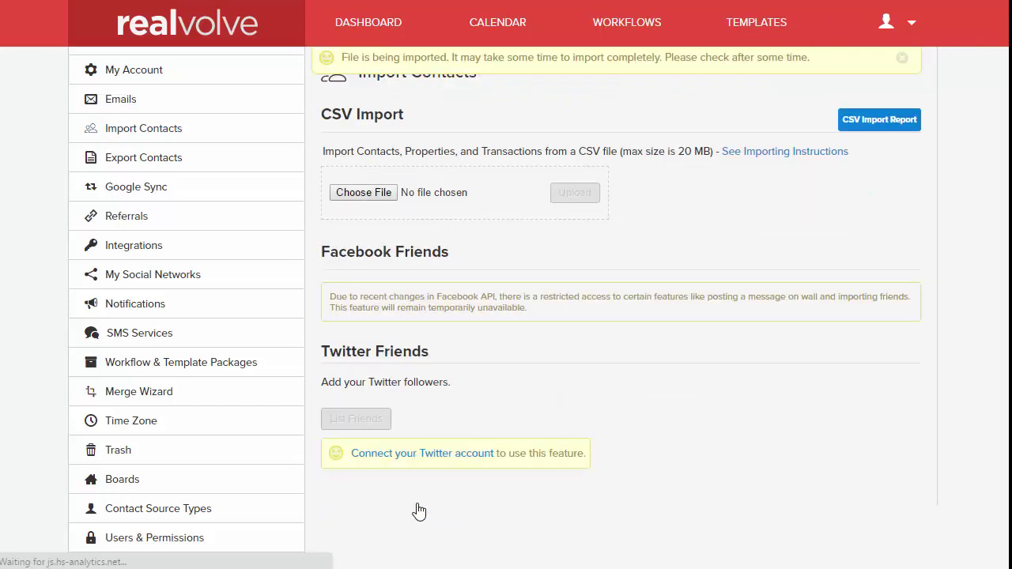
Review Contact.csv import messages, refreshing until it shows Finished with 4 of 4 rows.
click(891, 124)
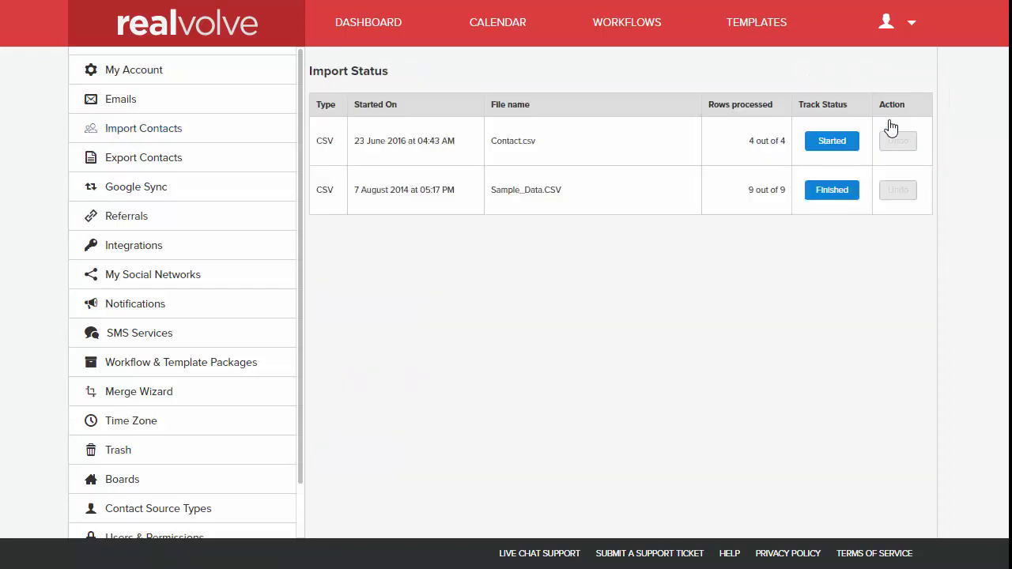
click(838, 147)
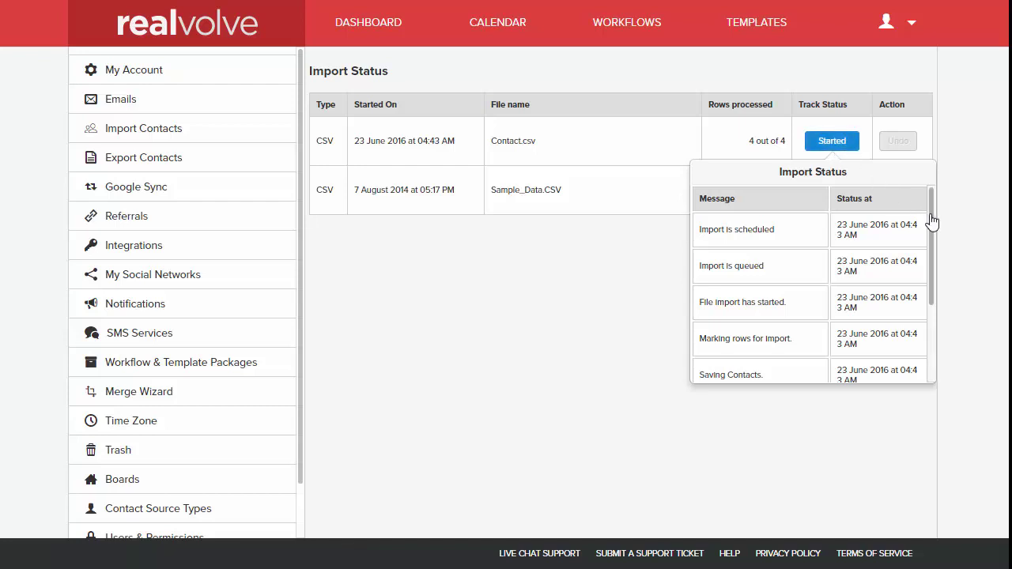
drag(931, 237, 929, 332)
key(F5)
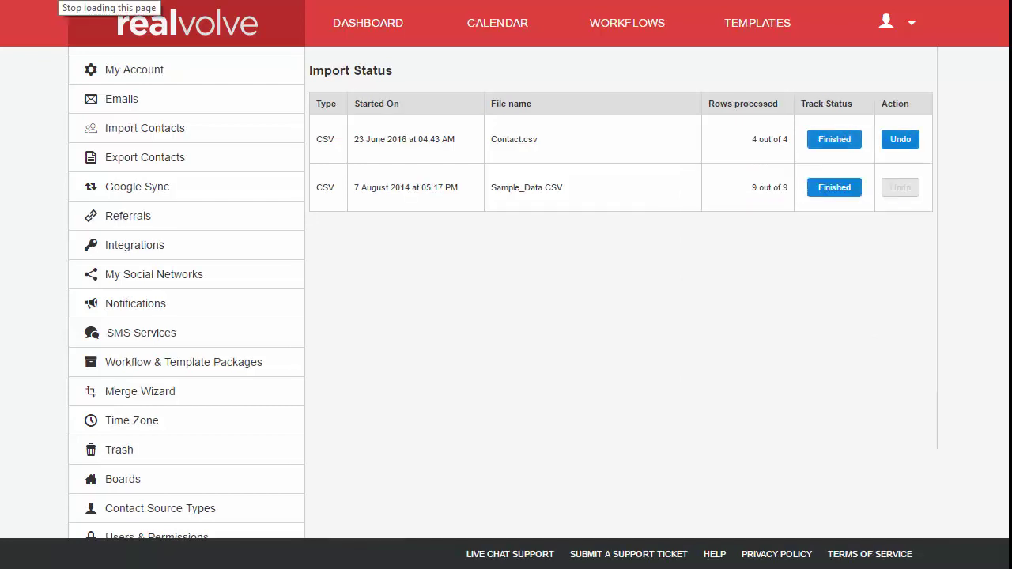
click(838, 152)
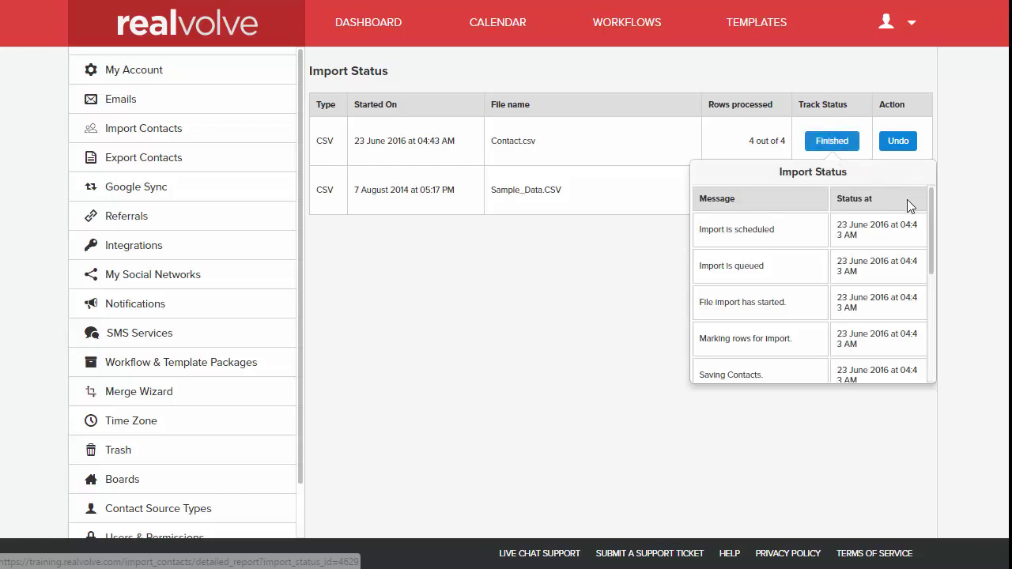
drag(929, 221, 923, 171)
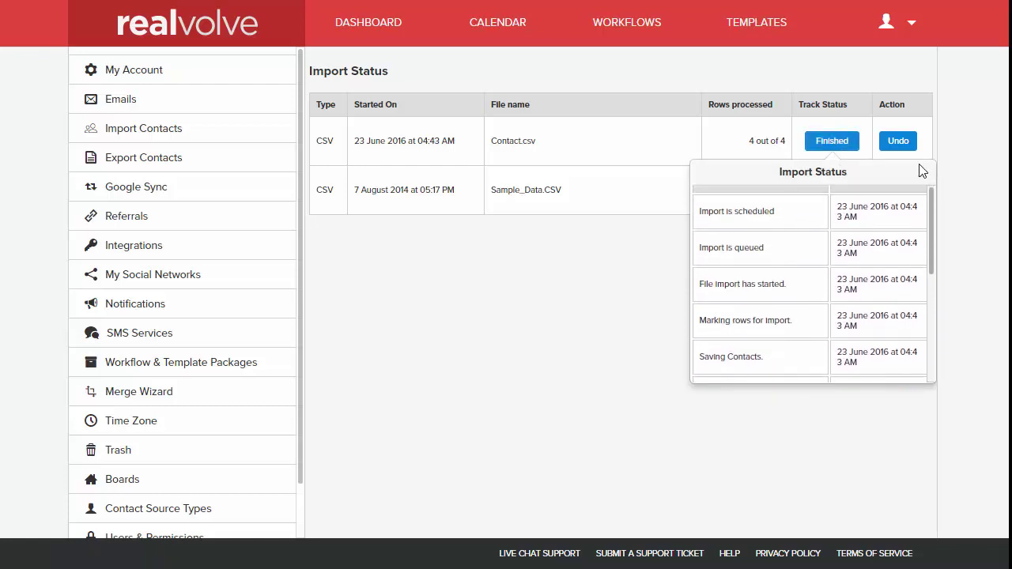
click(838, 79)
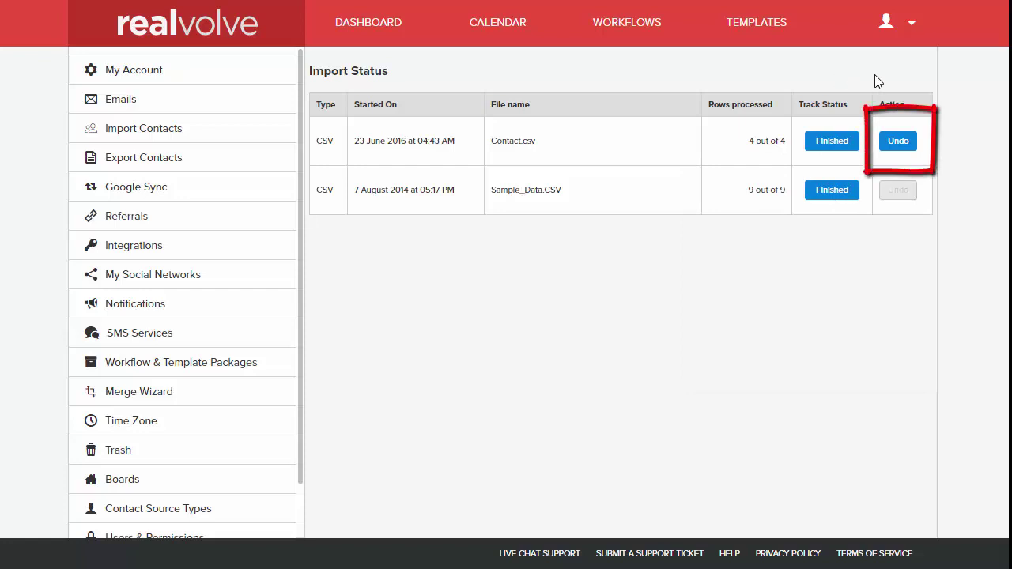